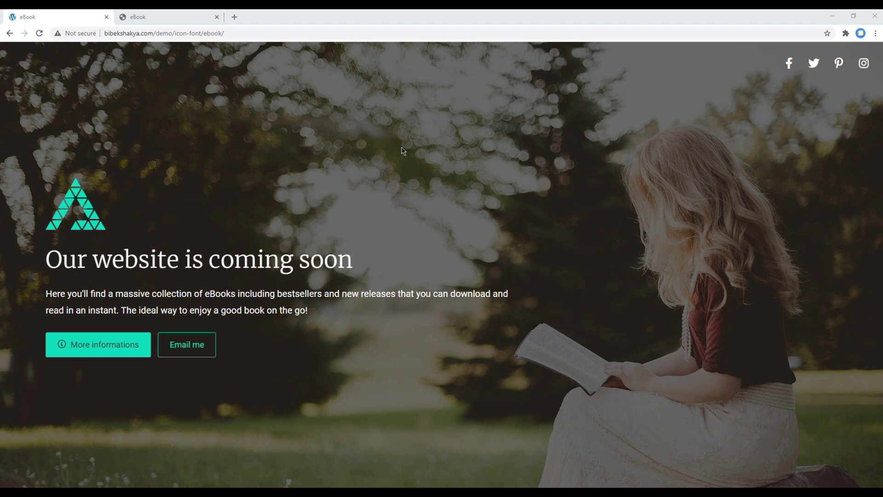
- Load icomoon.com in a new Chrome tab
{"action": "left_click", "coordinate": [233, 16]}
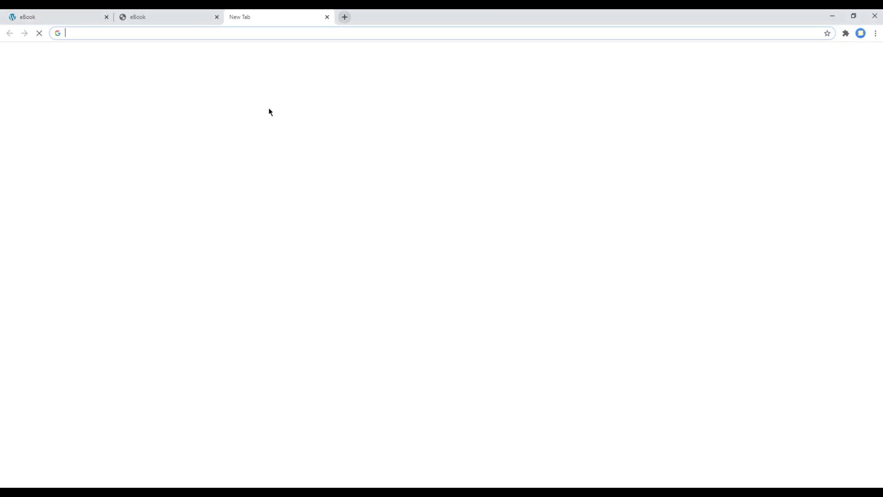
{"action": "type", "text": "icomoon.com"}
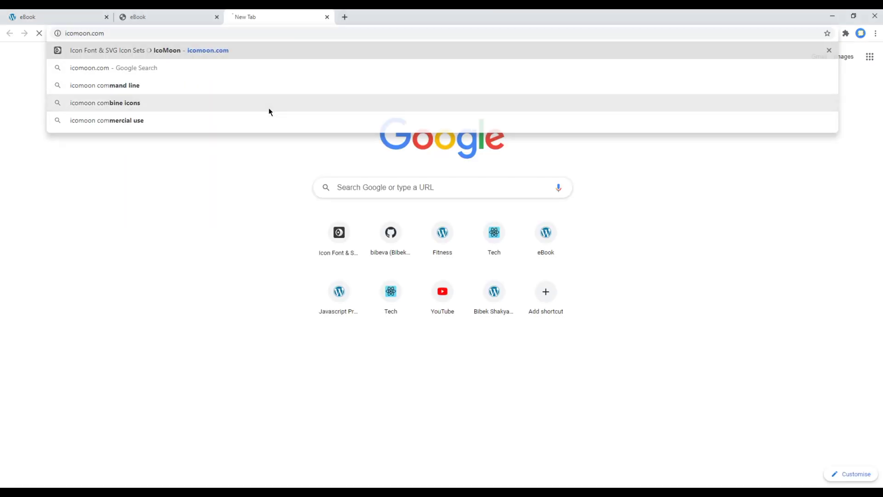
{"action": "key", "text": "Return"}
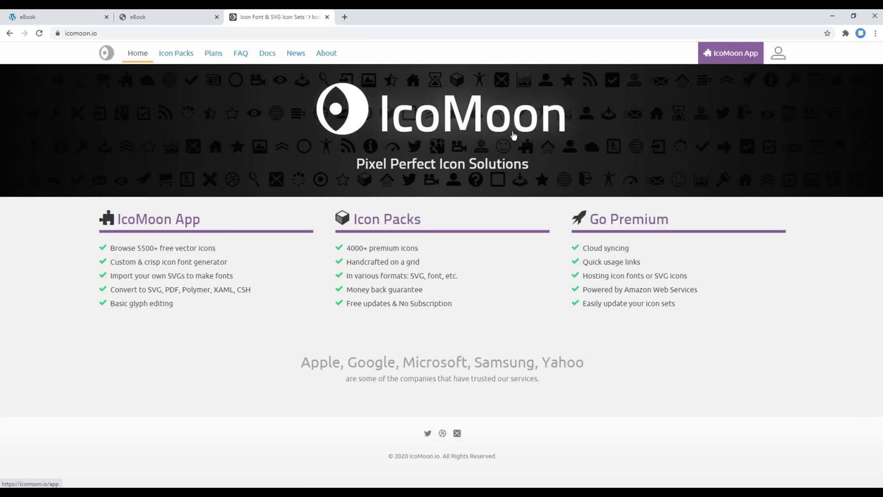
- Import selection.json from the fonts folder into IcoMoon App and accept its stored settings
{"action": "left_click", "coordinate": [732, 53]}
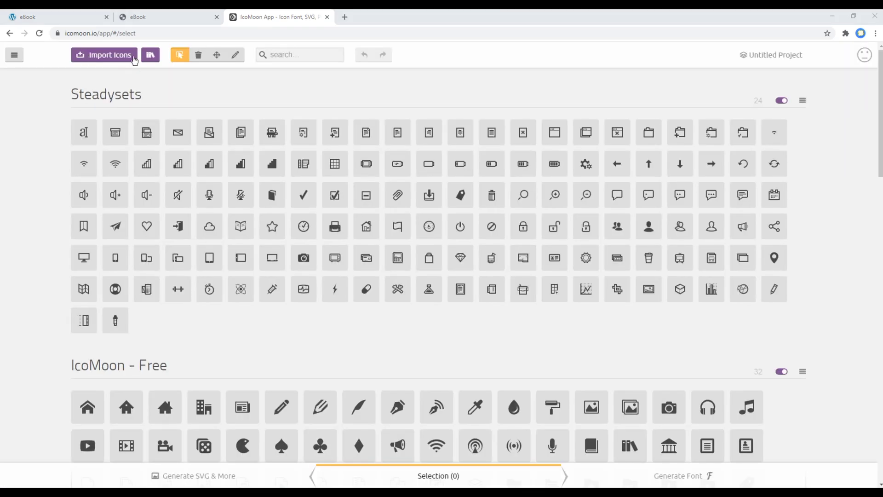
{"action": "left_click", "coordinate": [117, 59]}
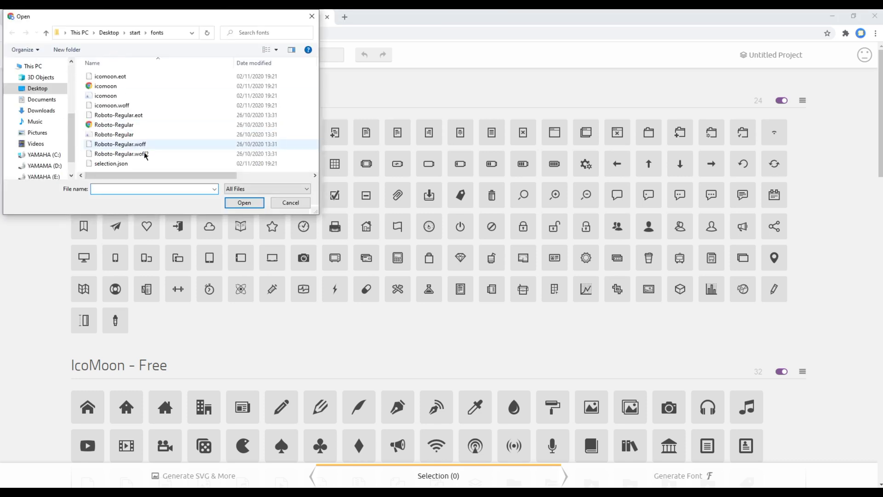
{"action": "left_click", "coordinate": [111, 163]}
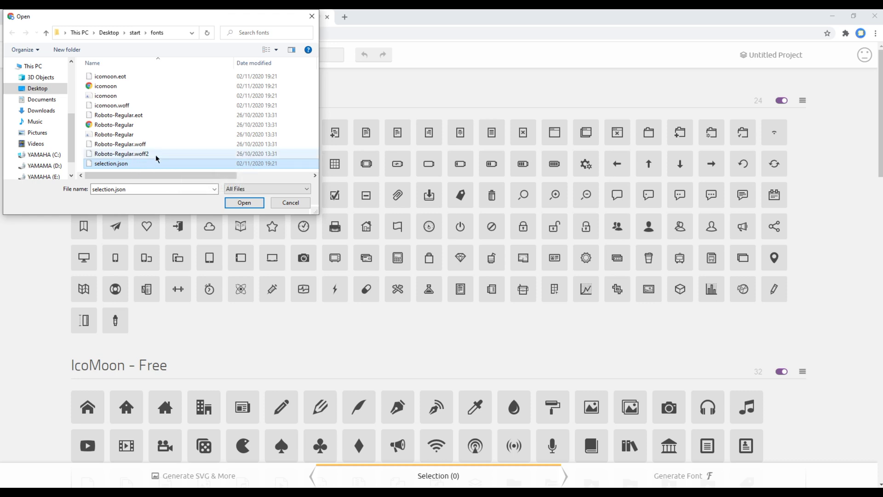
{"action": "left_click", "coordinate": [245, 203]}
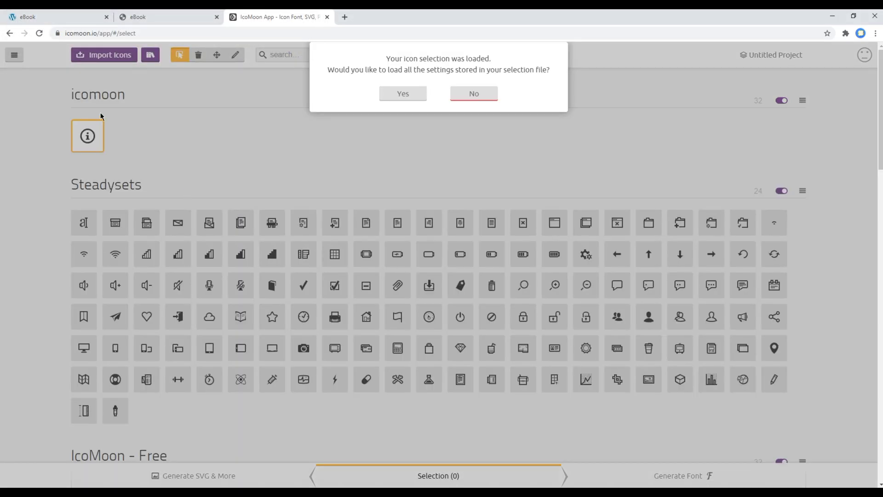
{"action": "left_click", "coordinate": [398, 97]}
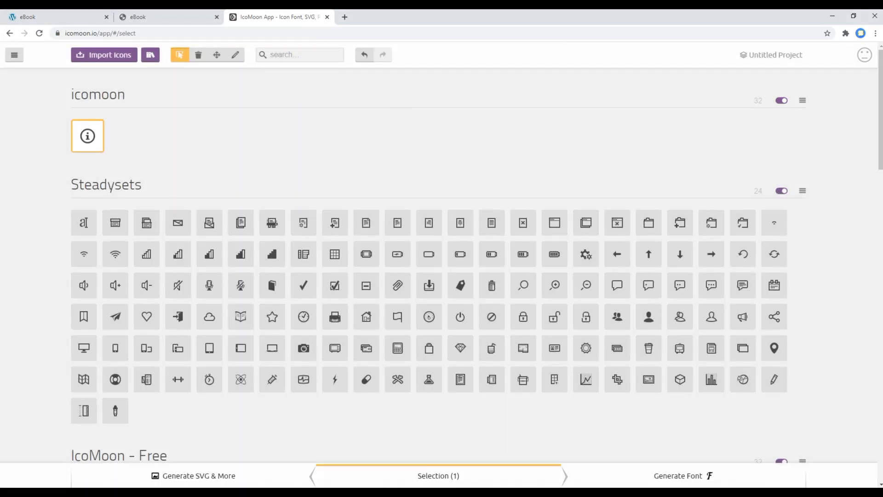
- Open flaticon.com in a new tab and search for triangle icons
{"action": "left_click", "coordinate": [84, 17]}
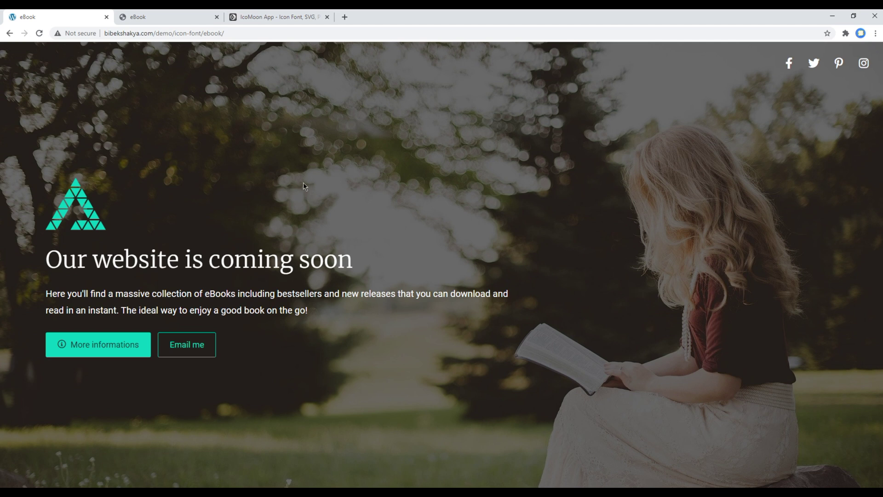
{"action": "key", "text": "ctrl+t"}
{"action": "type", "text": "flaticon.com"}
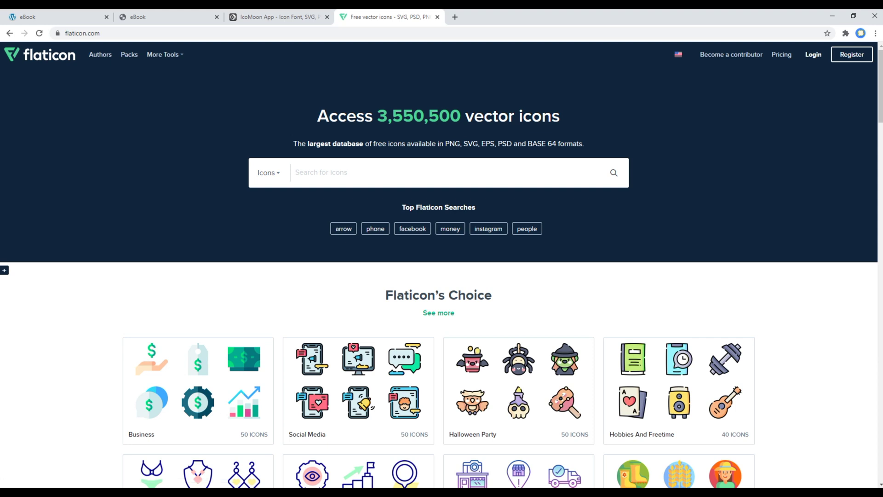
{"action": "left_click", "coordinate": [320, 172]}
{"action": "type", "text": "tri"}
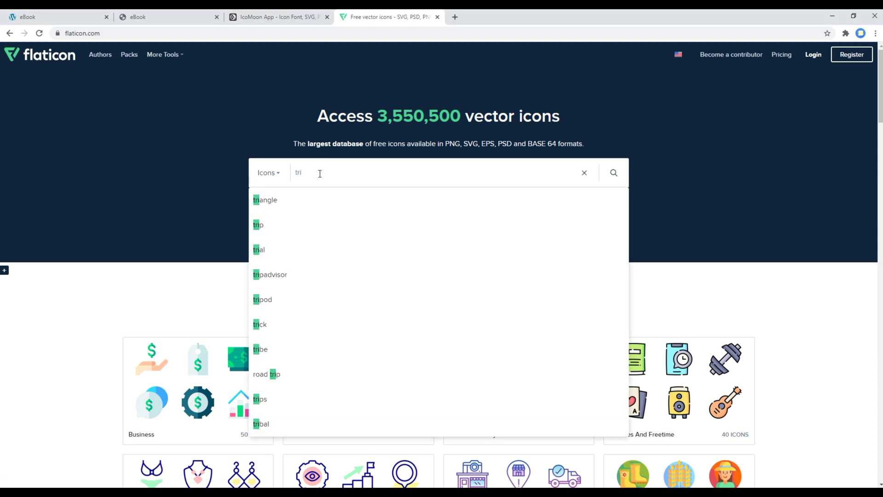
{"action": "left_click", "coordinate": [267, 204]}
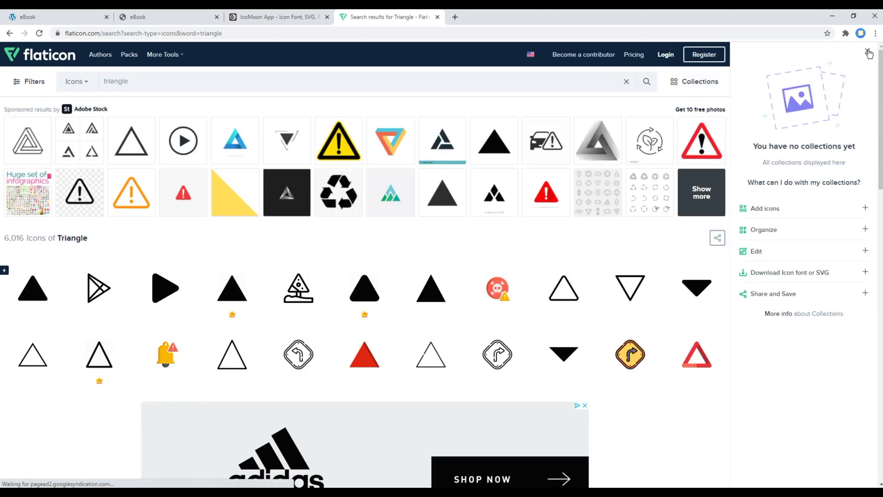
- Filter results to Free and download the triangle-of-triangles icon as SVG, dismissing the popups
{"action": "left_click", "coordinate": [35, 85]}
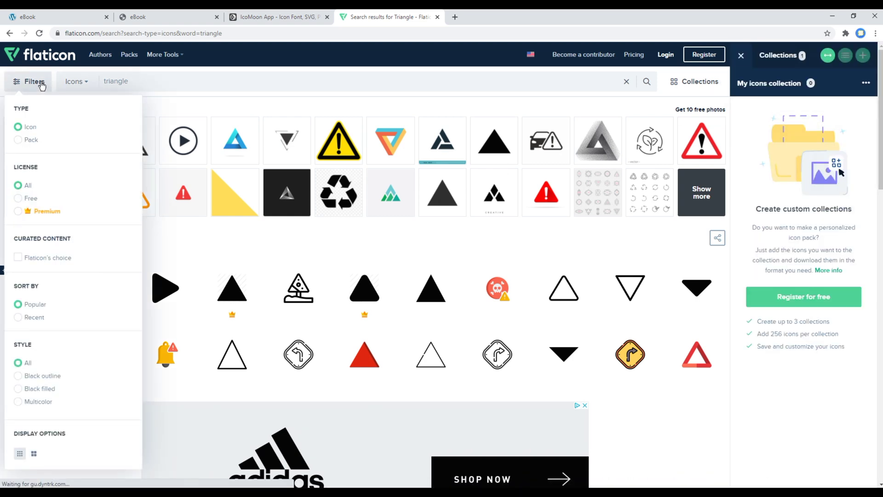
{"action": "left_click", "coordinate": [18, 198]}
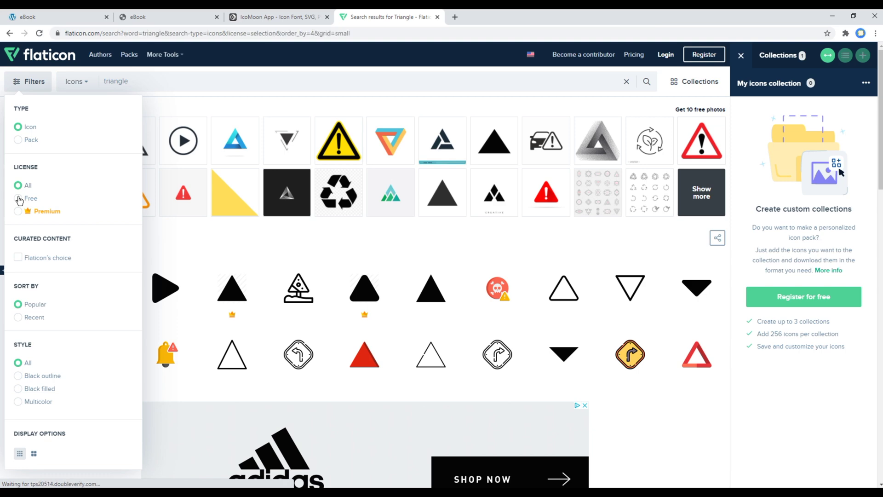
{"action": "scroll", "coordinate": [383, 225], "scroll_direction": "down", "scroll_amount": 3}
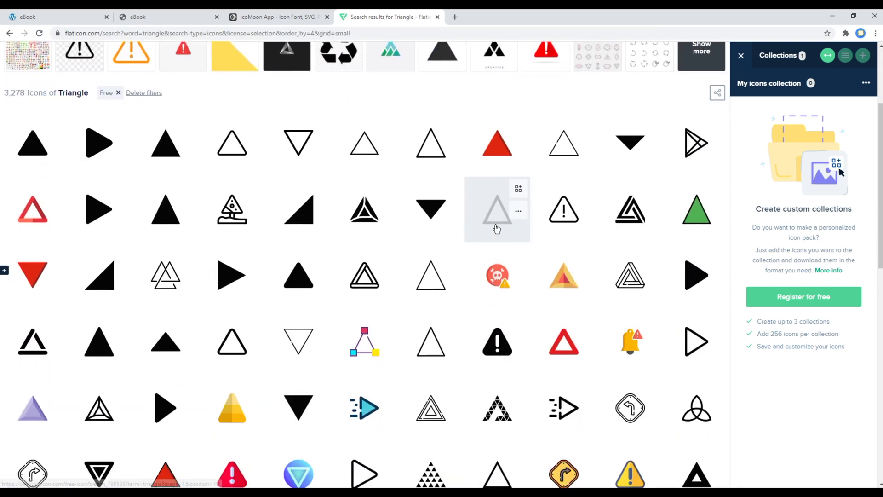
{"action": "scroll", "coordinate": [483, 221], "scroll_direction": "down", "scroll_amount": 1}
{"action": "scroll", "coordinate": [497, 228], "scroll_direction": "up", "scroll_amount": 1}
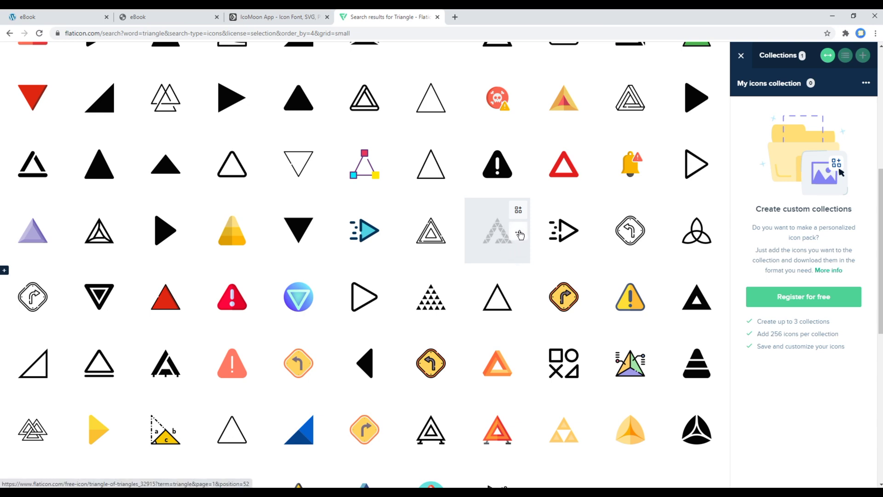
{"action": "left_click", "coordinate": [518, 234]}
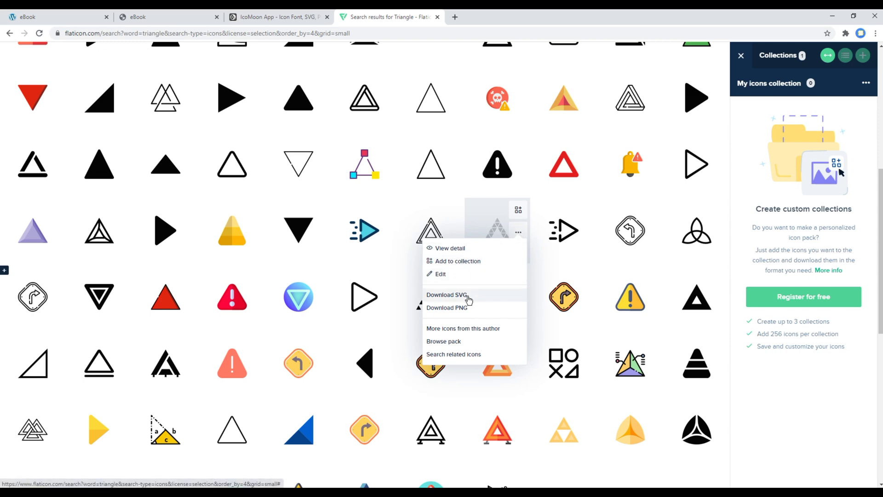
{"action": "left_click", "coordinate": [468, 298]}
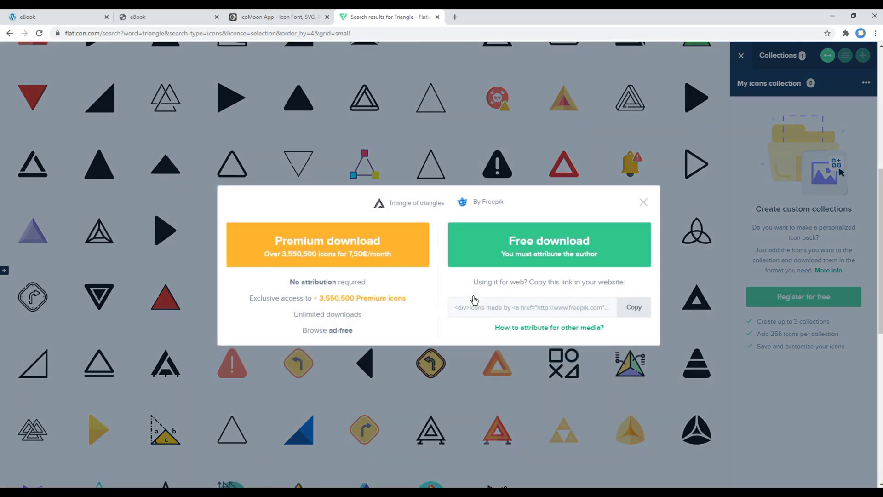
{"action": "left_click", "coordinate": [530, 250]}
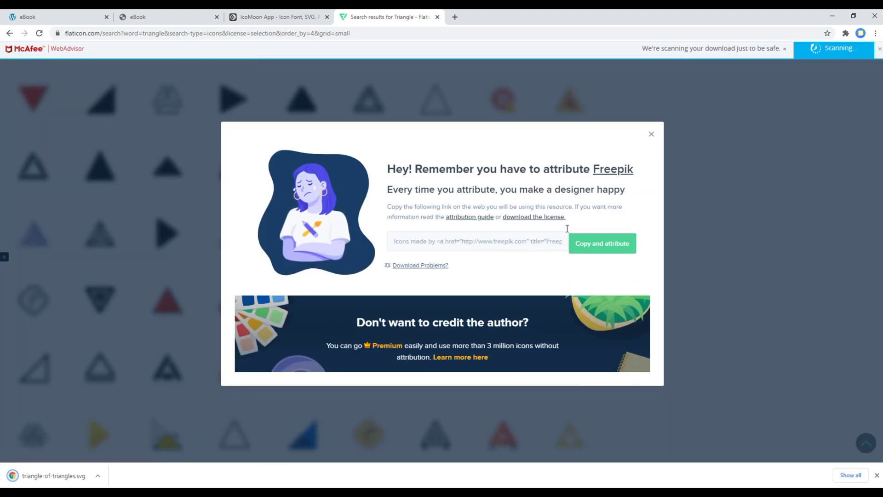
{"action": "left_click", "coordinate": [651, 134]}
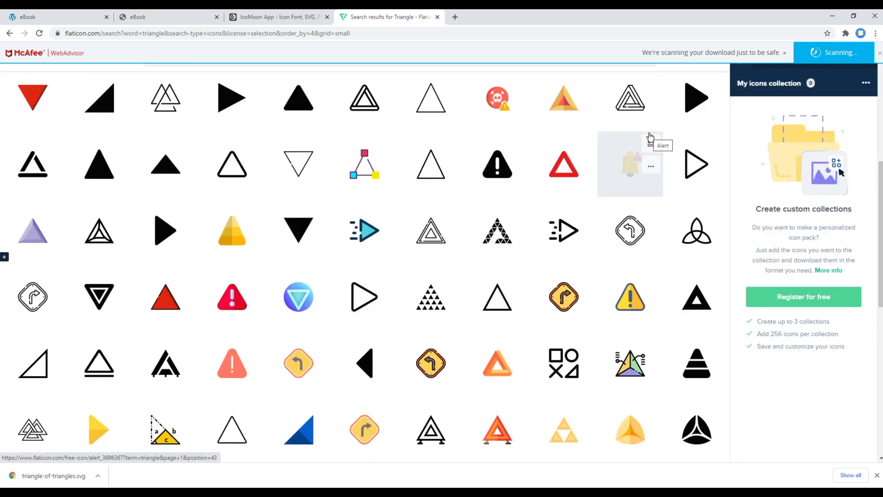
{"action": "left_click", "coordinate": [876, 475]}
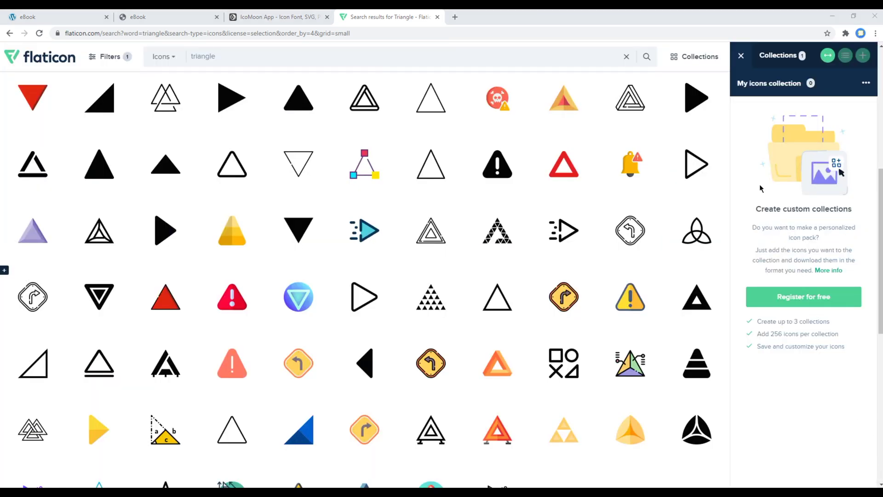
- Import triangle-of-triangles.svg from Downloads into IcoMoon App
{"action": "left_click", "coordinate": [258, 17]}
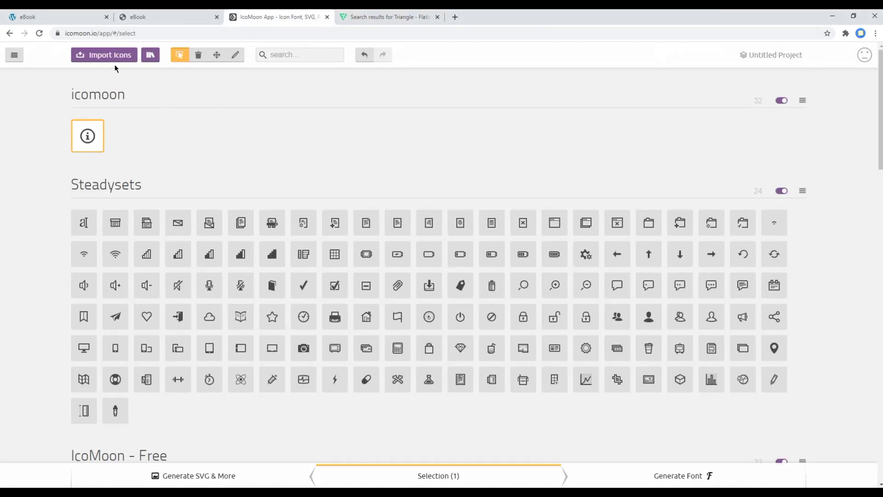
{"action": "left_click", "coordinate": [112, 58]}
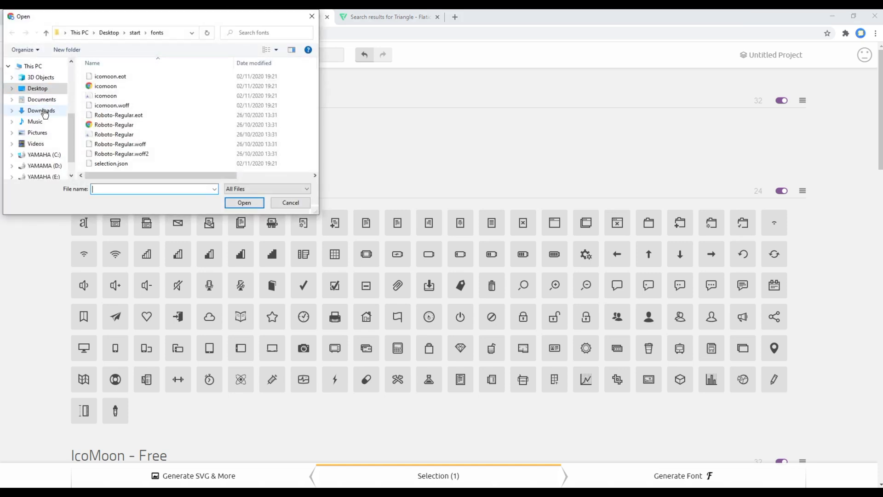
{"action": "left_click", "coordinate": [40, 111]}
{"action": "left_click", "coordinate": [112, 95]}
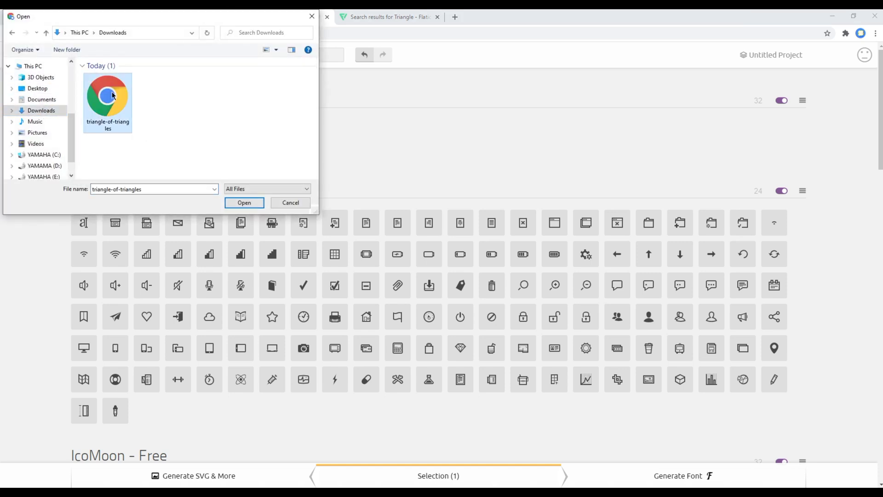
{"action": "left_click", "coordinate": [243, 203]}
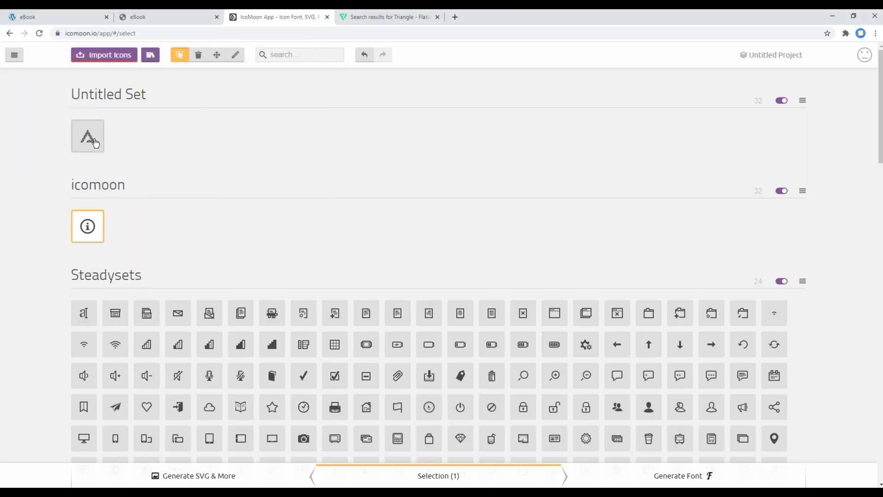
- Select the new triangle icon, then generate and download the font as icomoon.zip
{"action": "left_click", "coordinate": [95, 141]}
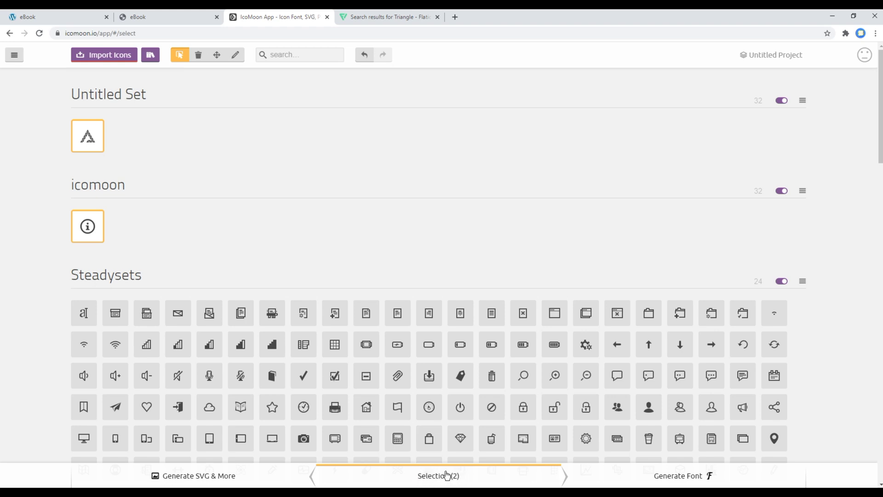
{"action": "left_click", "coordinate": [674, 477]}
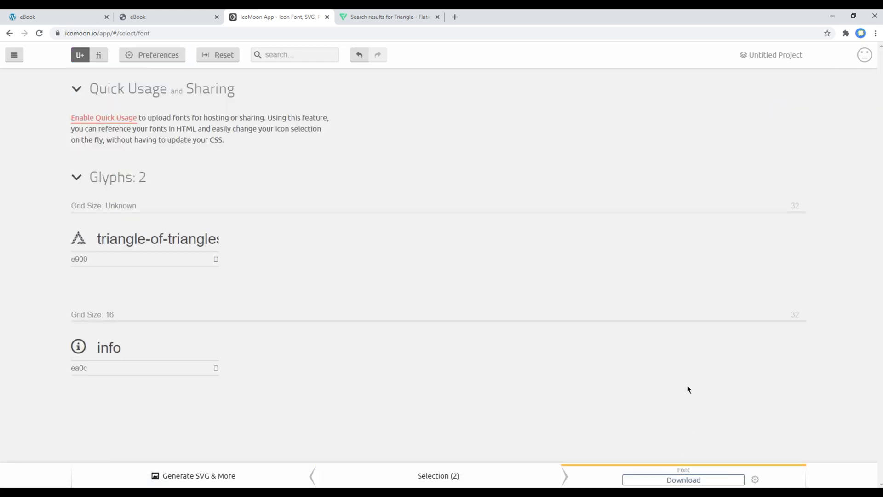
{"action": "left_click", "coordinate": [700, 481]}
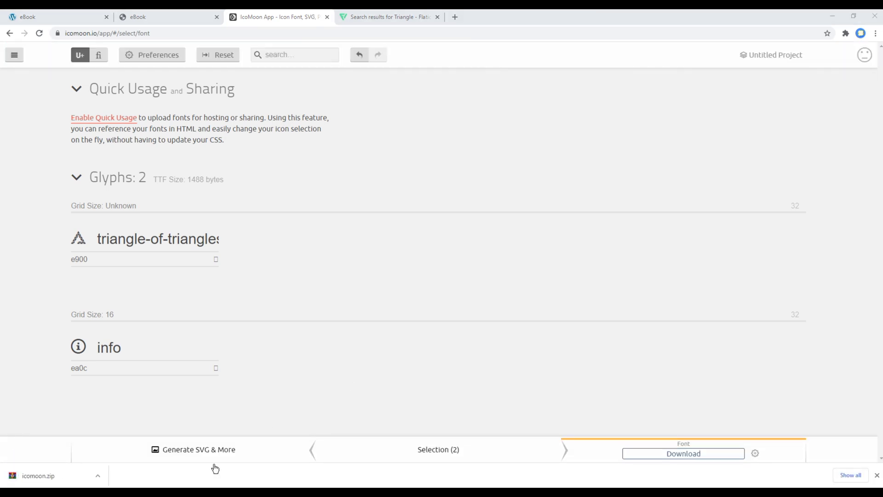
- Extract icomoon.zip in Downloads and select the four font files in its fonts folder
{"action": "key", "text": "alt+Tab"}
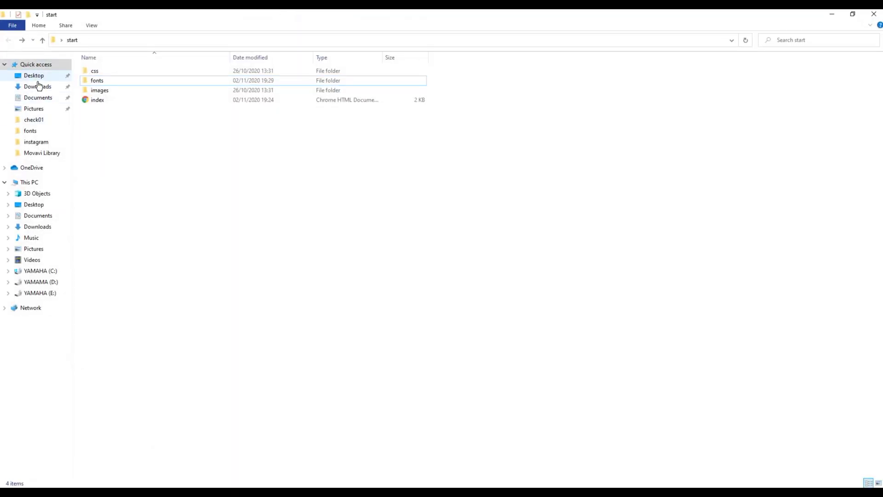
{"action": "left_click", "coordinate": [38, 86]}
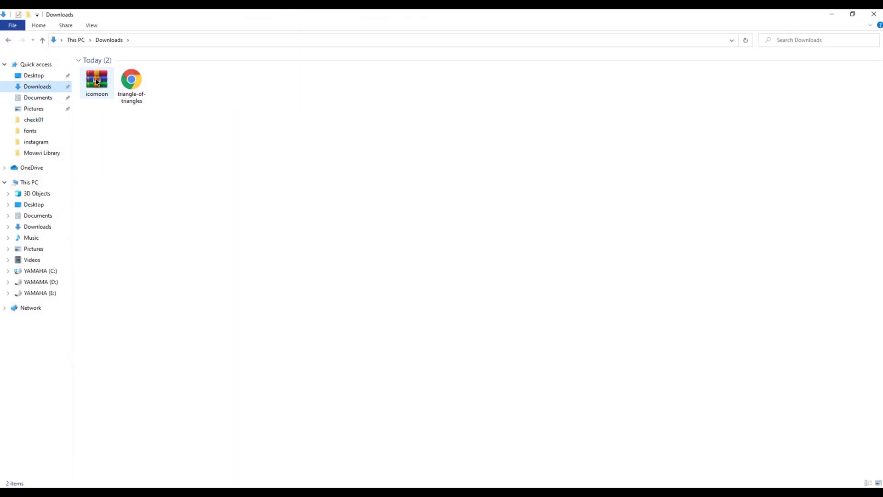
{"action": "left_click", "coordinate": [96, 80]}
{"action": "right_click", "coordinate": [96, 80]}
{"action": "left_click", "coordinate": [141, 126]}
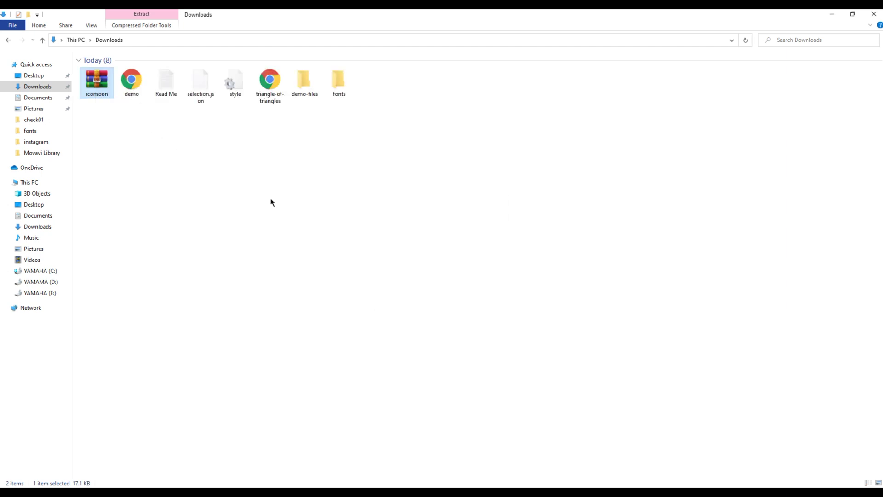
{"action": "double_click", "coordinate": [339, 83]}
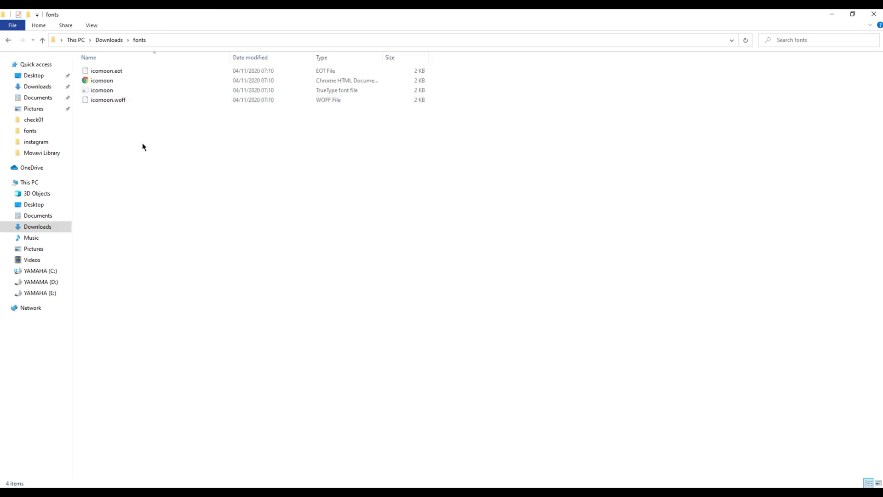
{"action": "key", "text": "ctrl+a"}
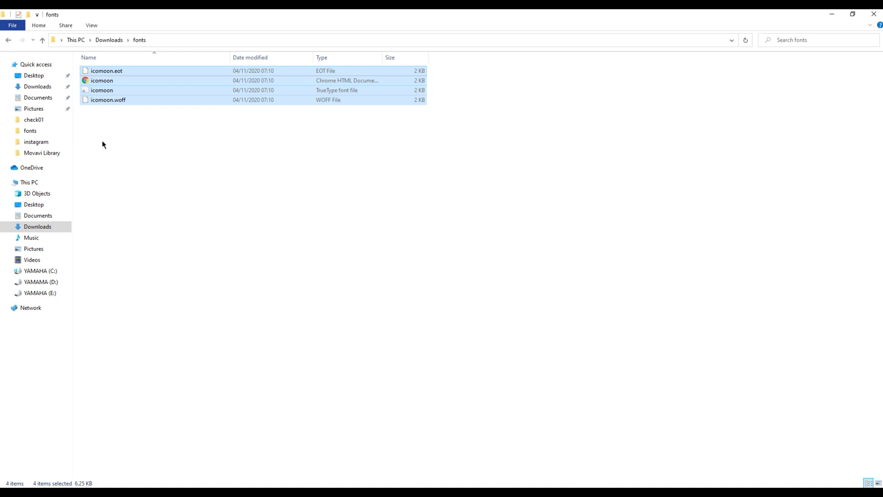
- Paste the font files into Desktop\start\fonts, replacing the existing files
{"action": "left_click", "coordinate": [34, 76]}
{"action": "double_click", "coordinate": [103, 85]}
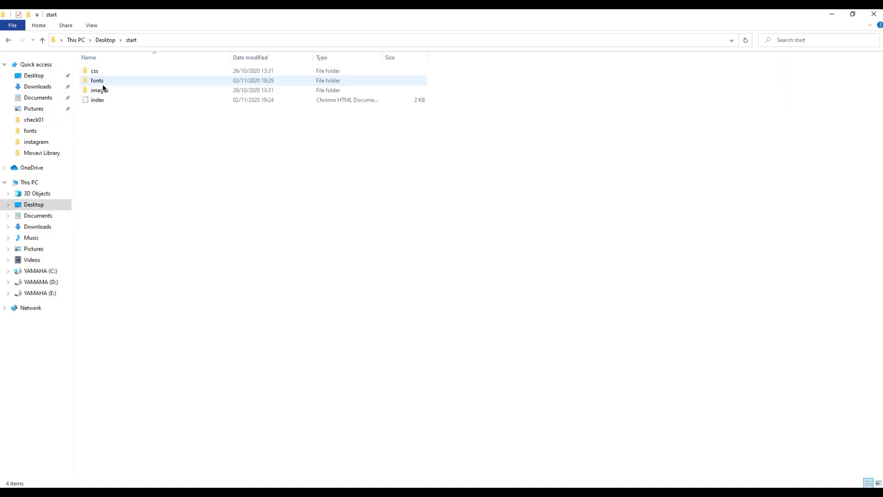
{"action": "double_click", "coordinate": [103, 80]}
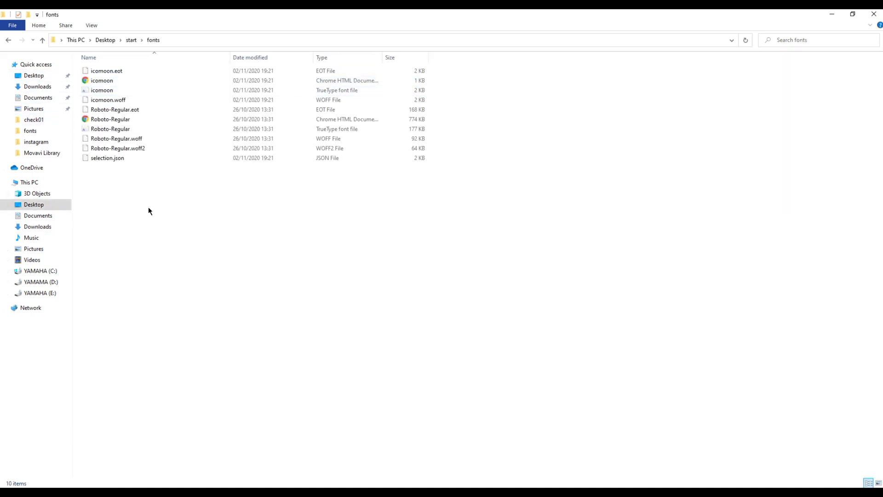
{"action": "key", "text": "ctrl+v"}
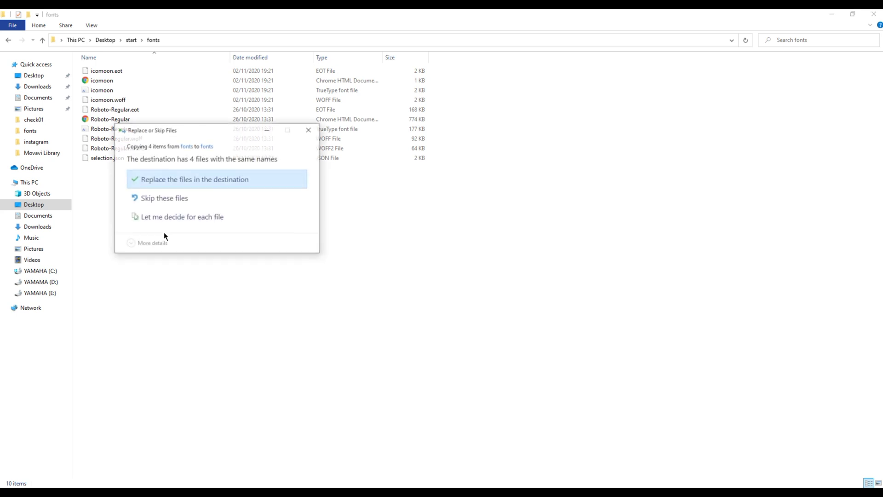
{"action": "left_click", "coordinate": [206, 178]}
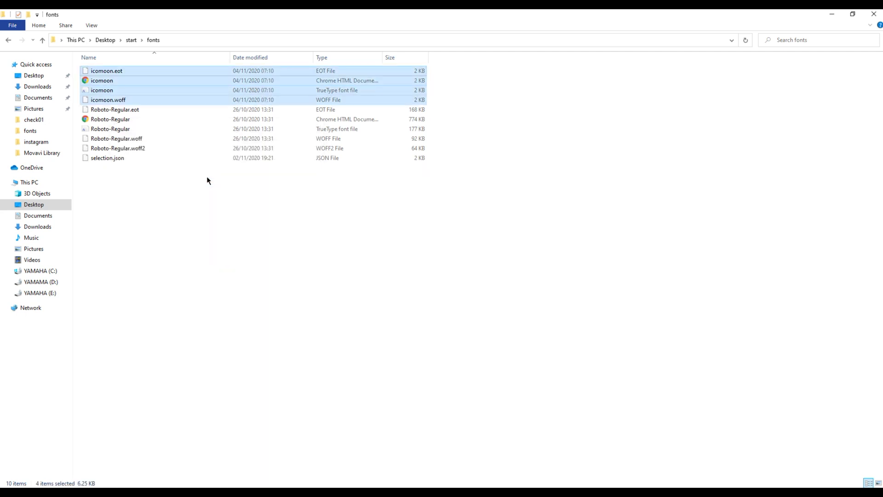
{"action": "left_click", "coordinate": [163, 245]}
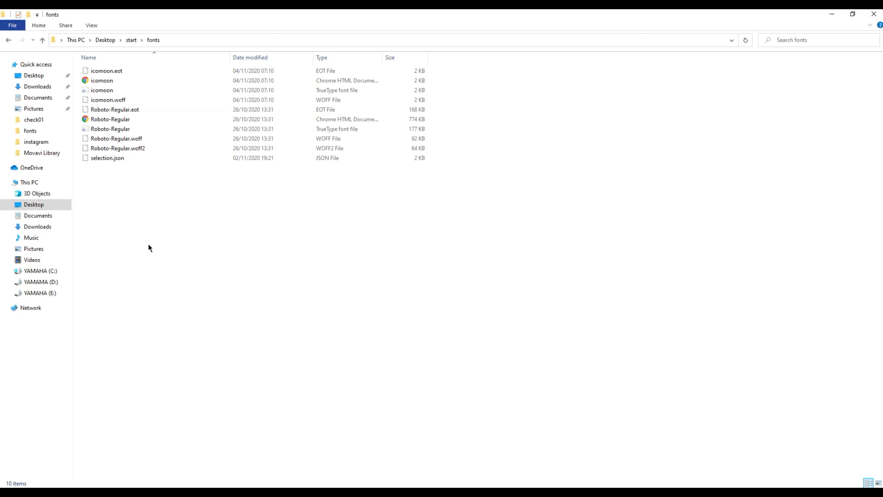
{"action": "left_click", "coordinate": [38, 97]}
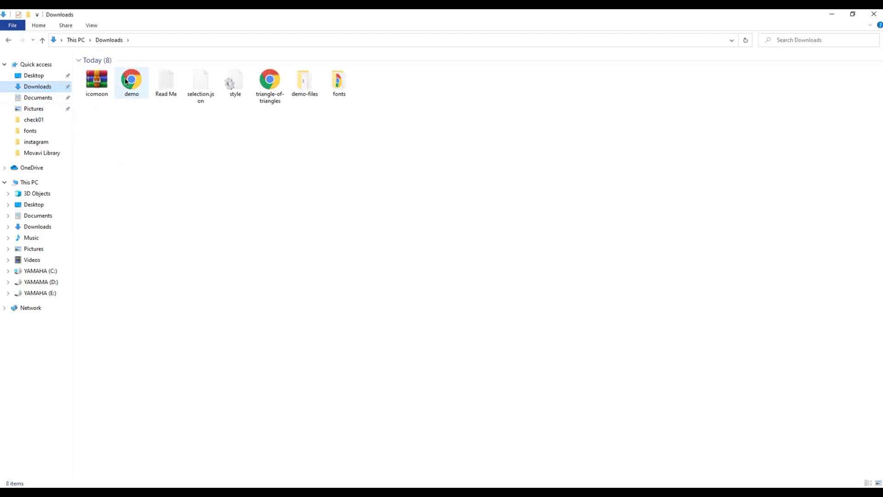
- Open the downloaded style.css in VS Code and copy its entire contents
{"action": "mouse_move", "coordinate": [234, 83]}
{"action": "left_mouse_down"}
{"action": "mouse_move", "coordinate": [125, 469]}
{"action": "mouse_move", "coordinate": [335, 123]}
{"action": "left_mouse_up"}
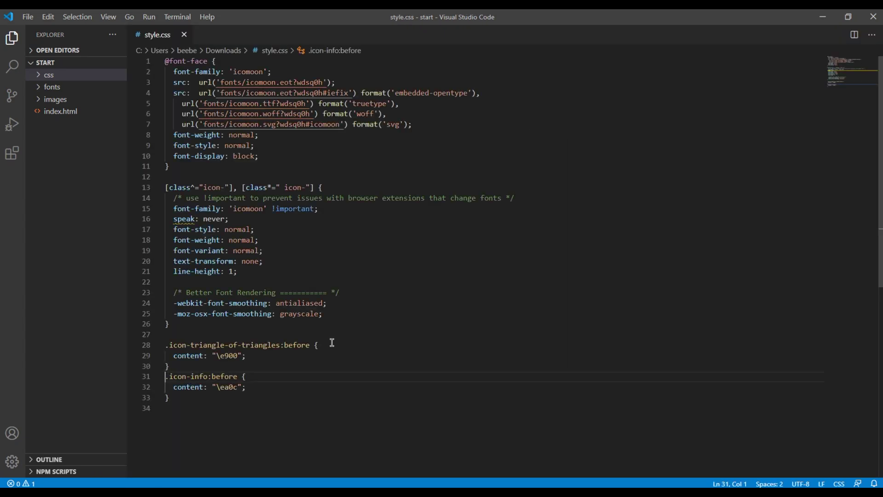
{"action": "left_click", "coordinate": [339, 397]}
{"action": "key", "text": "ctrl+a"}
{"action": "key", "text": "ctrl+c"}
{"action": "left_click", "coordinate": [338, 397]}
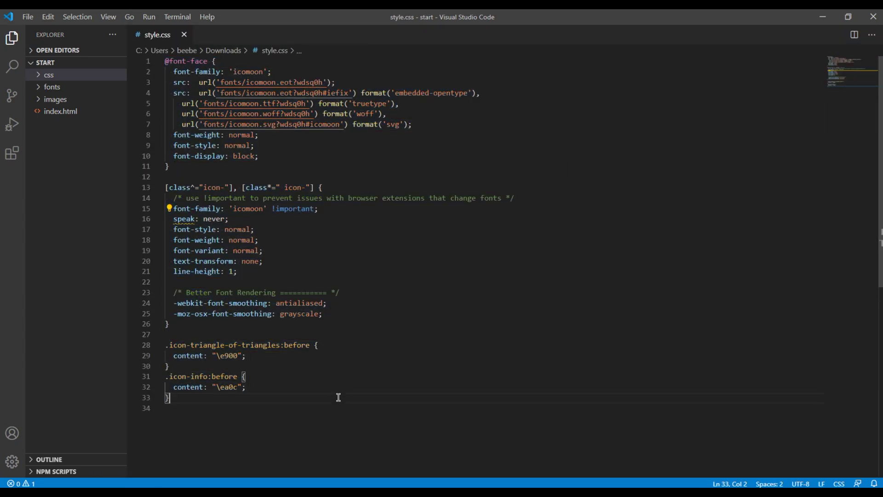
{"action": "left_click", "coordinate": [48, 75]}
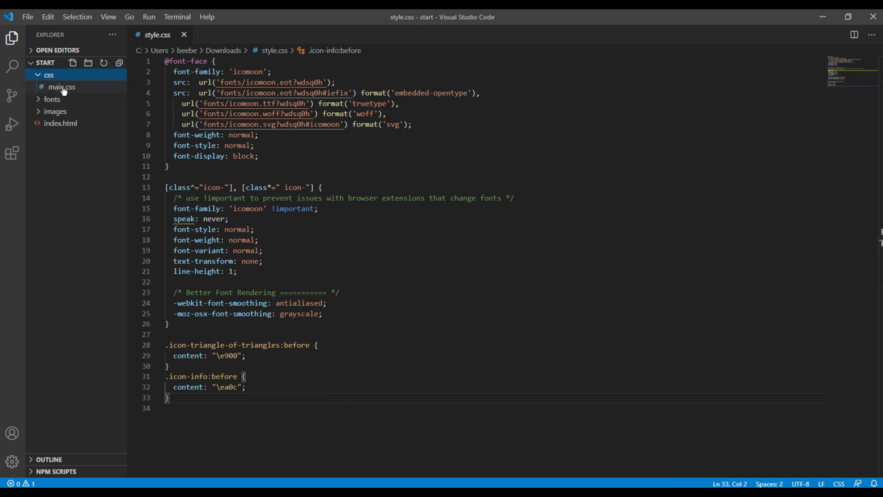
- Paste new rules over main.css lines 1–30, prefix font URLs with ../, and copy the triangle icon's HTML
{"action": "left_click", "coordinate": [61, 88]}
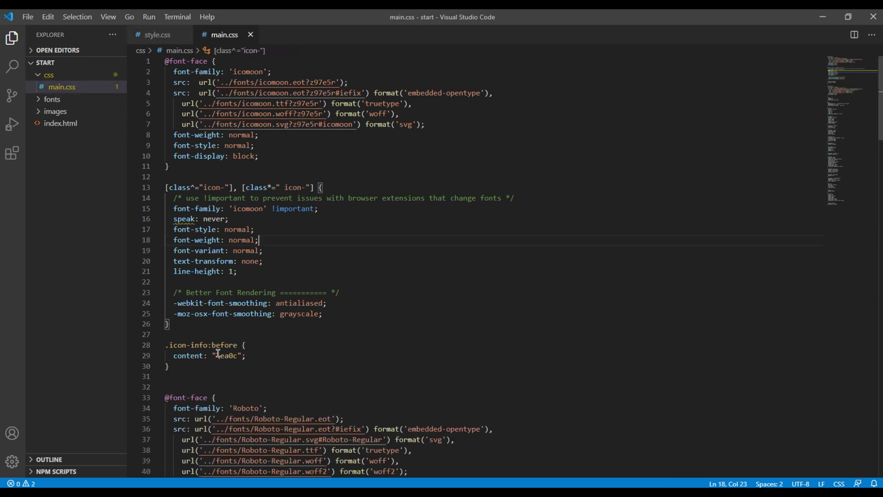
{"action": "left_click_drag", "start_coordinate": [172, 366], "coordinate": [156, 61]}
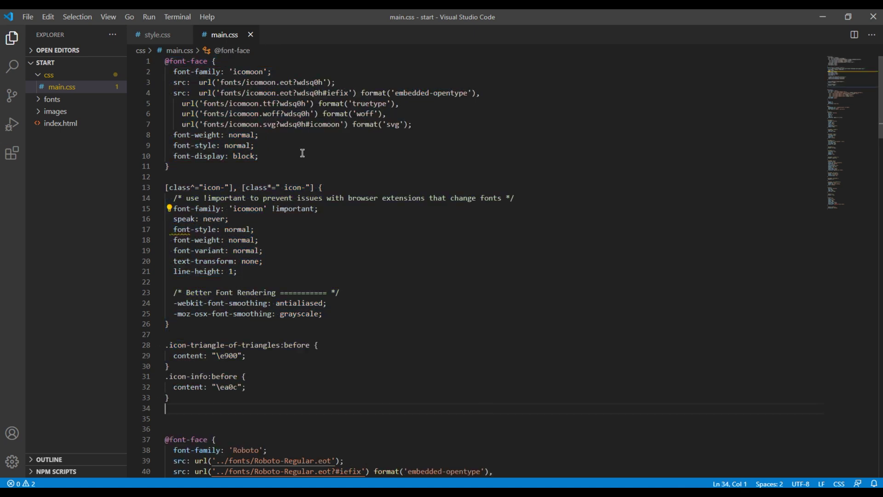
{"action": "double_click", "coordinate": [228, 82]}
{"action": "key", "text": "ctrl+d"}
{"action": "key", "text": "ctrl+d"}
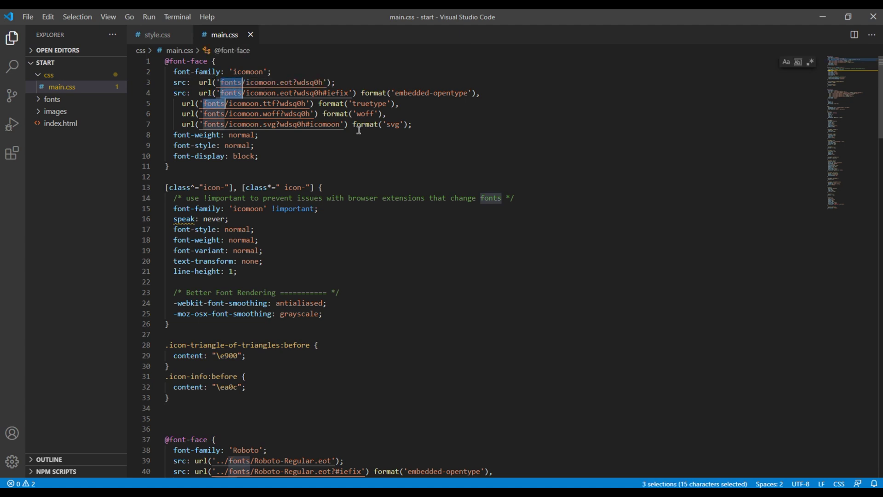
{"action": "key", "text": "ctrl+d"}
{"action": "key", "text": "ctrl+d"}
{"action": "key", "text": "Left"}
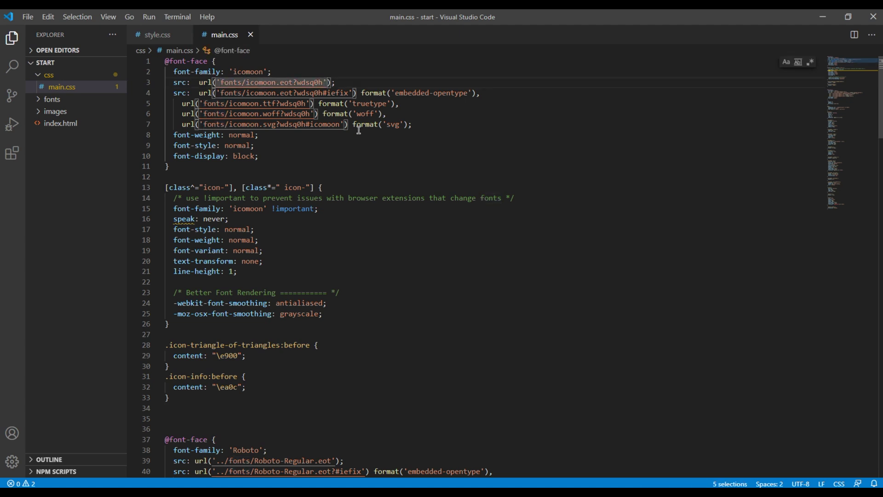
{"action": "type", "text": "../"}
{"action": "left_click", "coordinate": [345, 147]}
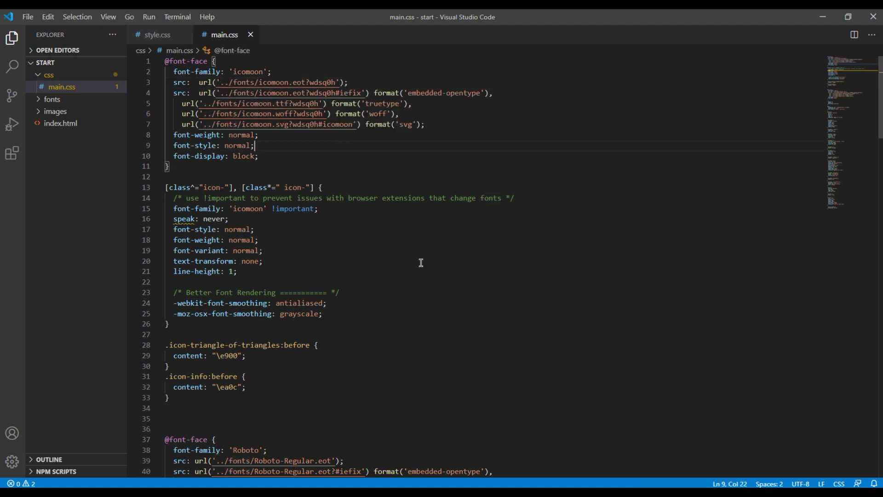
{"action": "scroll", "coordinate": [421, 262], "scroll_direction": "down", "scroll_amount": 4}
{"action": "scroll", "coordinate": [421, 262], "scroll_direction": "up", "scroll_amount": 4}
{"action": "key", "text": "alt+Tab"}
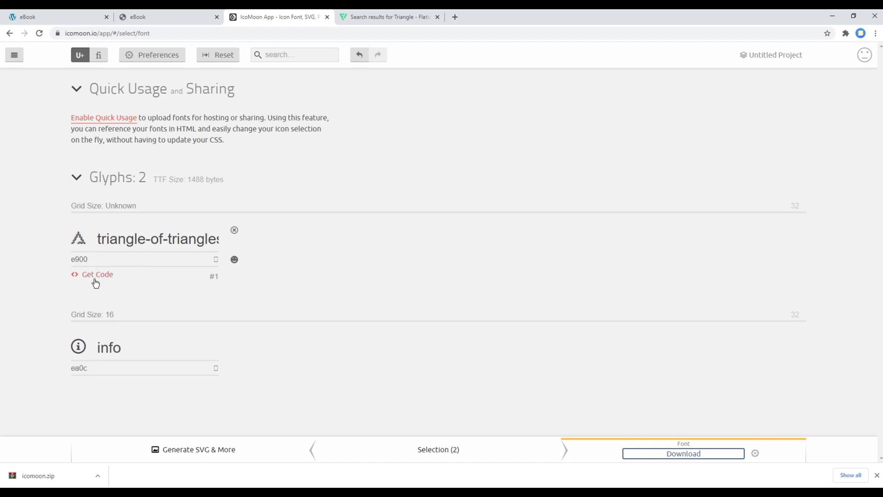
{"action": "left_click", "coordinate": [95, 275]}
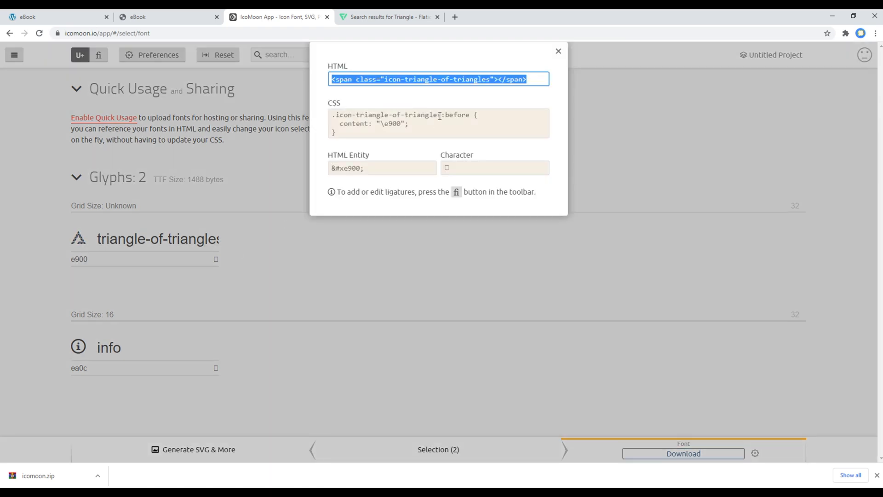
- Paste <span class="icon-triangle-of-triangles"></span> on a new line inside index.html's icon div
{"action": "key", "text": "alt+Tab"}
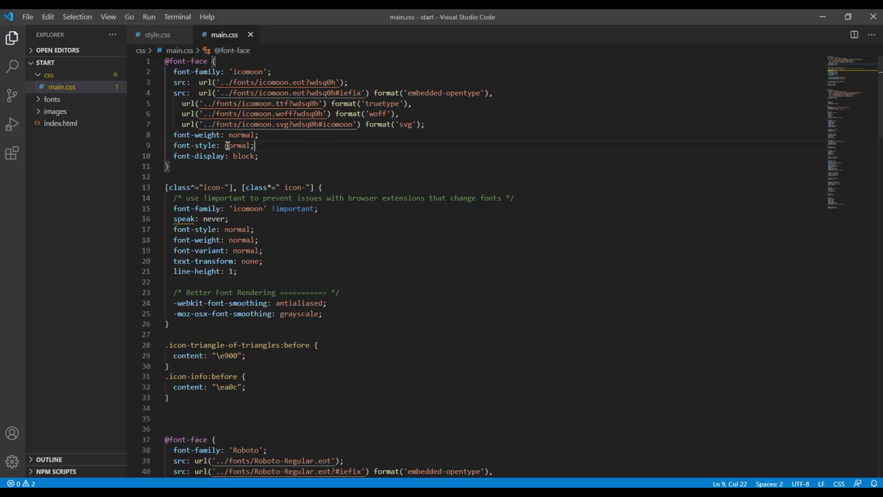
{"action": "left_click", "coordinate": [61, 123]}
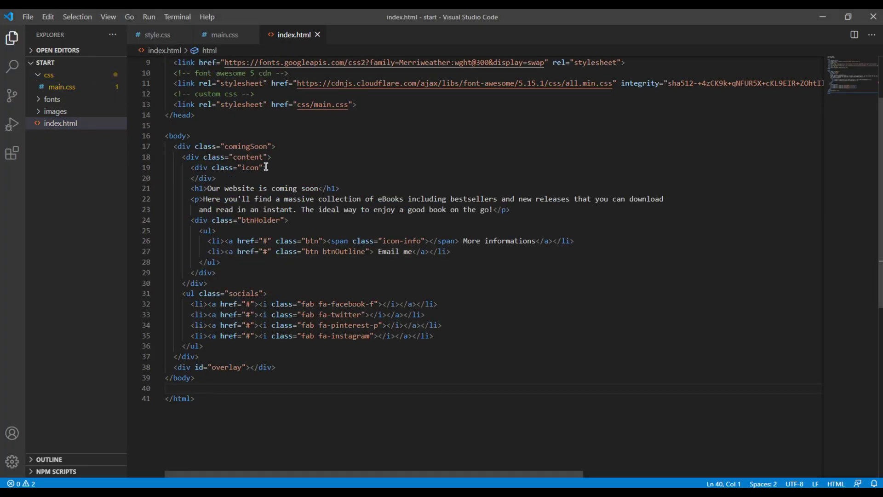
{"action": "left_click", "coordinate": [269, 167]}
{"action": "key", "text": "Return"}
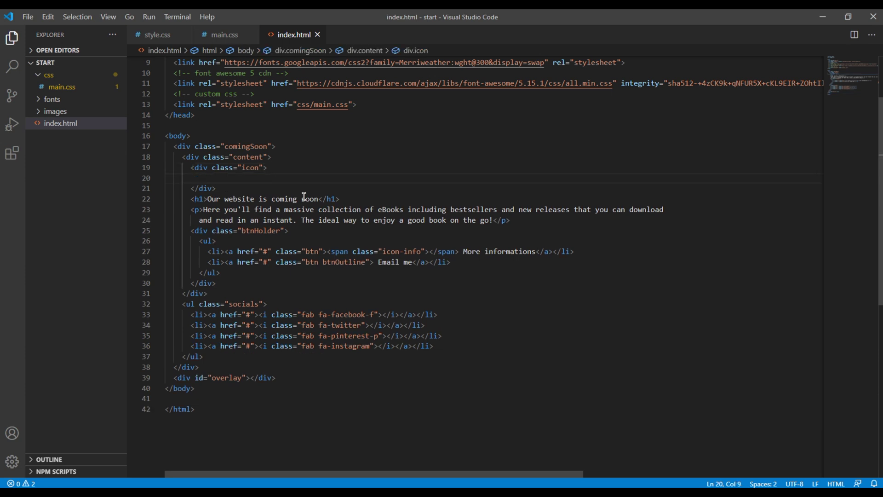
{"action": "key", "text": "ctrl+v"}
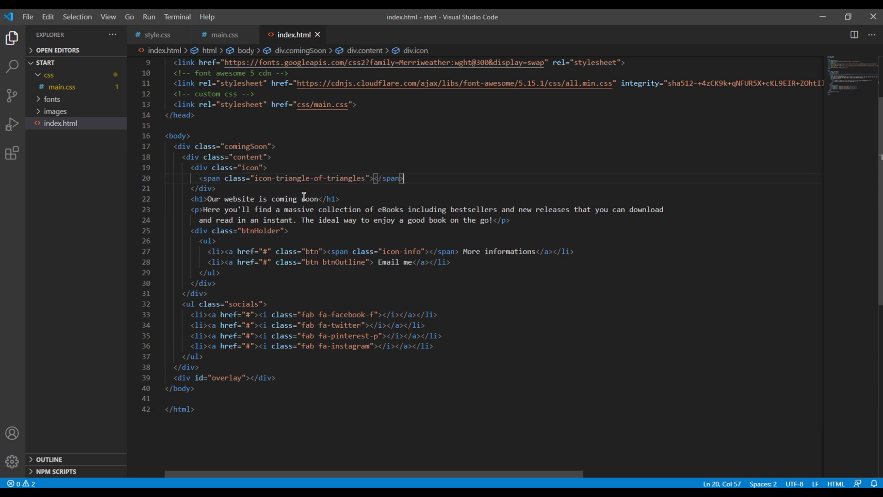
{"action": "left_click", "coordinate": [424, 314]}
{"action": "left_click", "coordinate": [276, 377]}
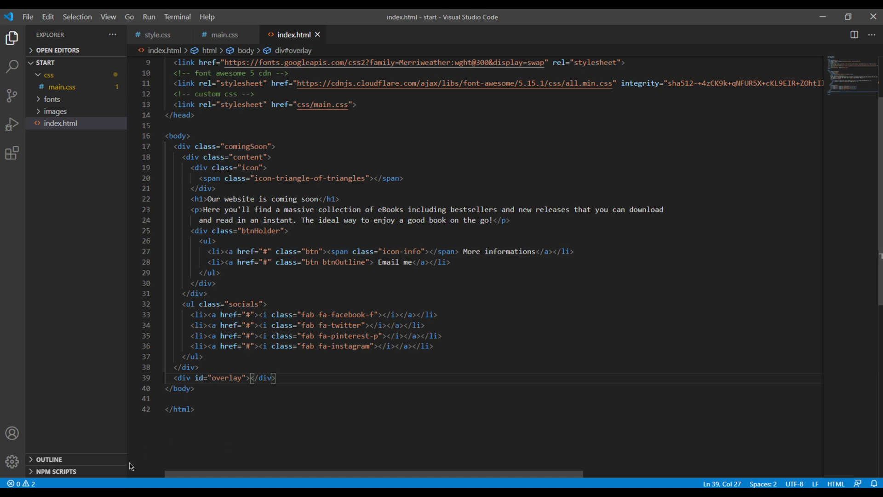
{"action": "key", "text": "alt+Tab"}
- Reload the local index.html page to show the teal triangle logo and compare it with the demo
{"action": "left_click", "coordinate": [161, 16]}
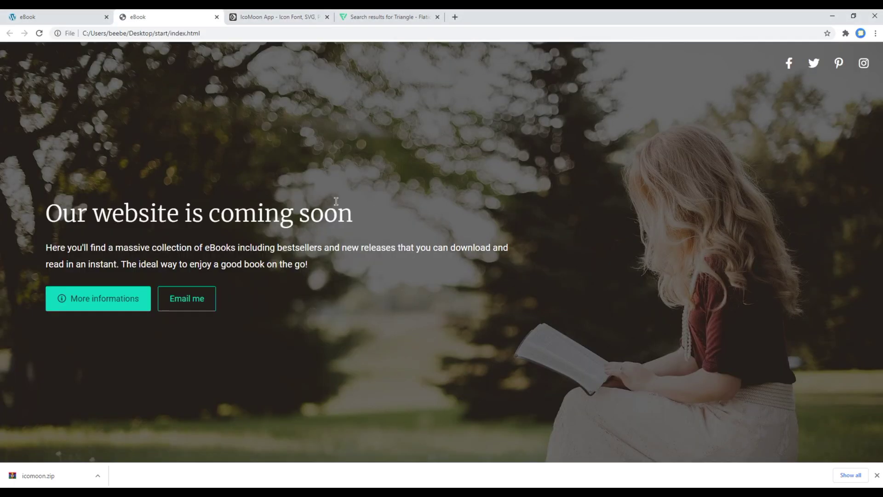
{"action": "key", "text": "F5"}
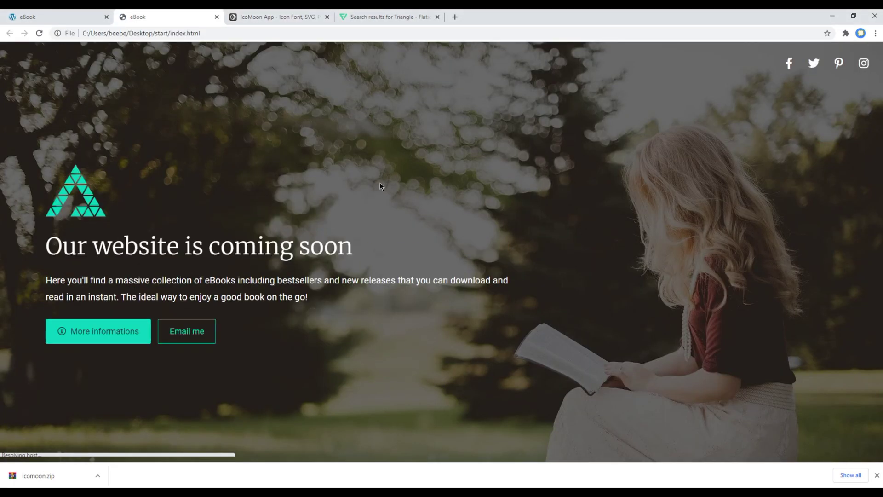
{"action": "left_click", "coordinate": [877, 475]}
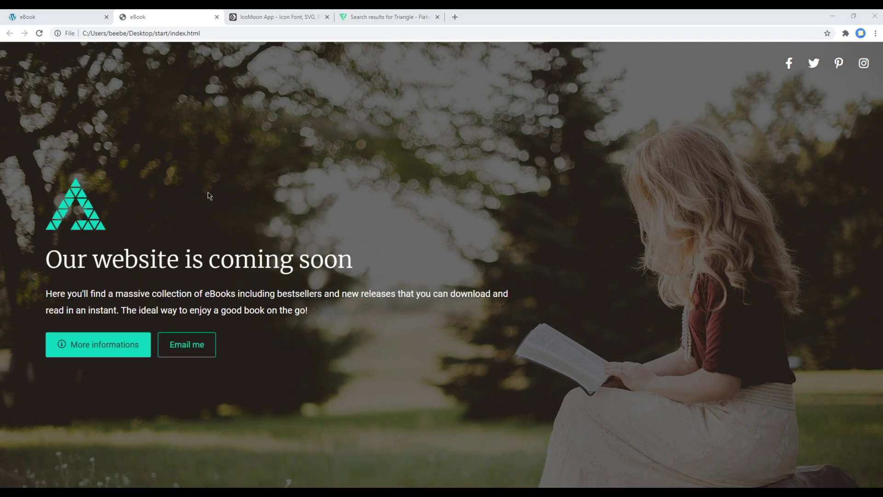
{"action": "left_click", "coordinate": [73, 17]}
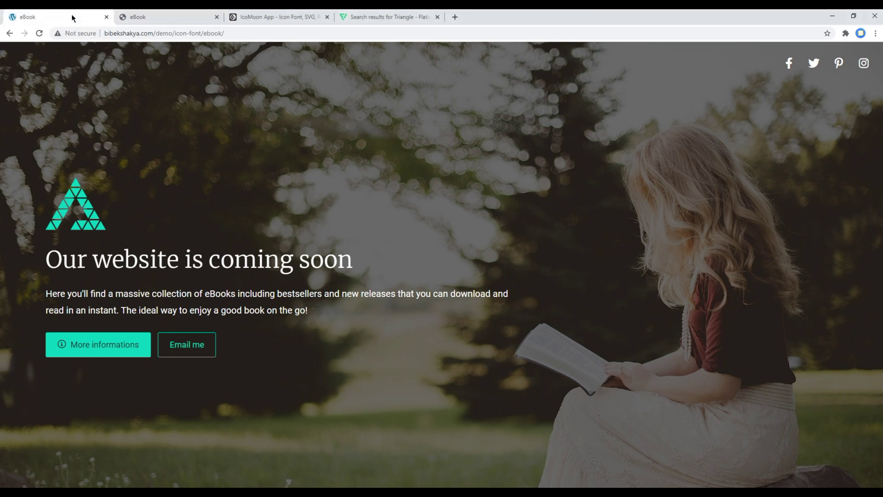
{"action": "left_click", "coordinate": [180, 17]}
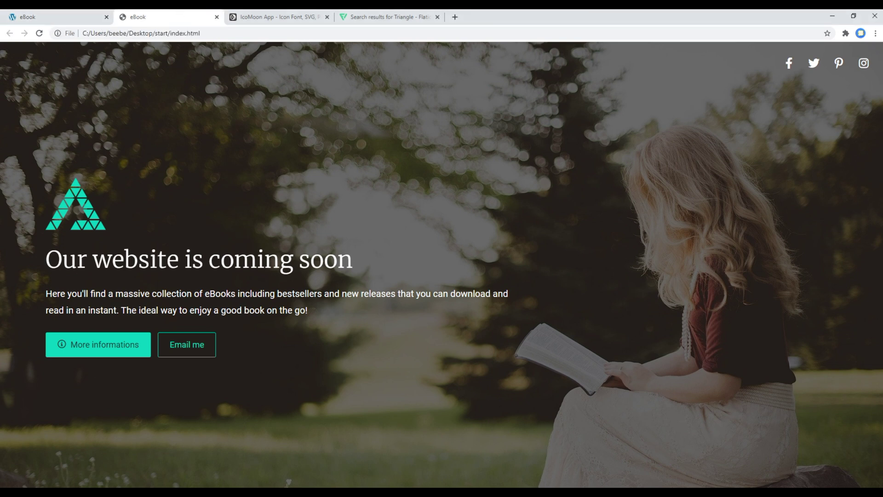